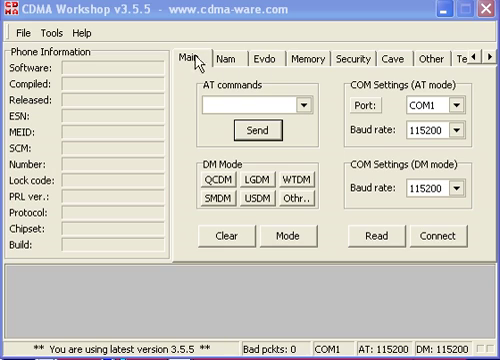
Connect to the phone on COM2 and read its software, pESN, MEID and number.
{"action": "left_click", "coordinate": [458, 106]}
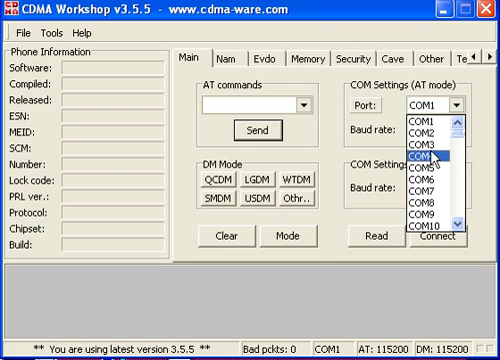
{"action": "left_click", "coordinate": [425, 133]}
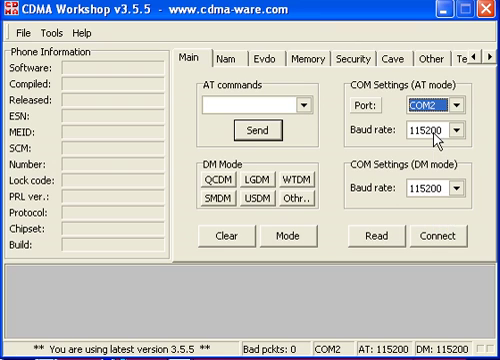
{"action": "left_click", "coordinate": [437, 236]}
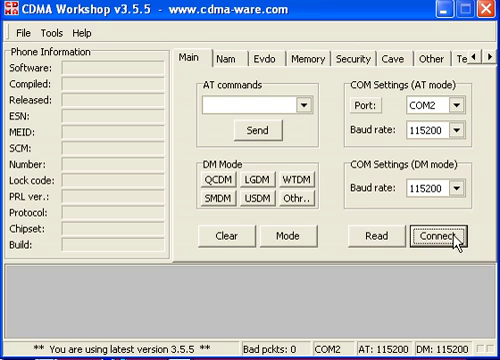
{"action": "left_click", "coordinate": [376, 236]}
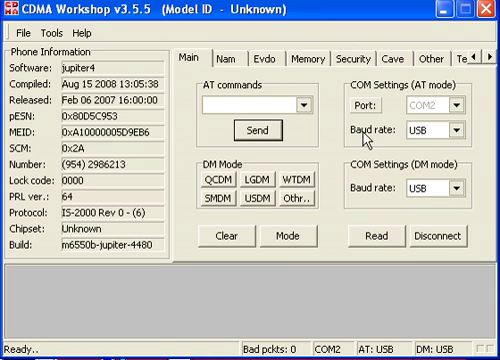
Switch to the Security tab and place the cursor in the ESN field.
{"action": "left_click", "coordinate": [352, 59]}
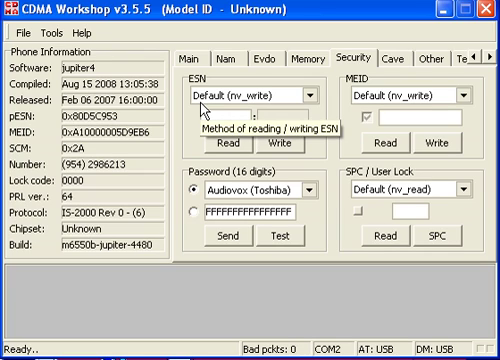
{"action": "left_click", "coordinate": [224, 118]}
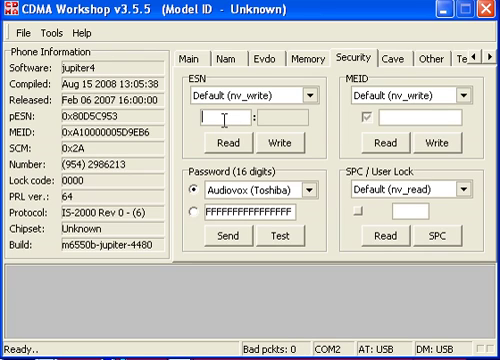
{"action": "type", "text": "00000000"}
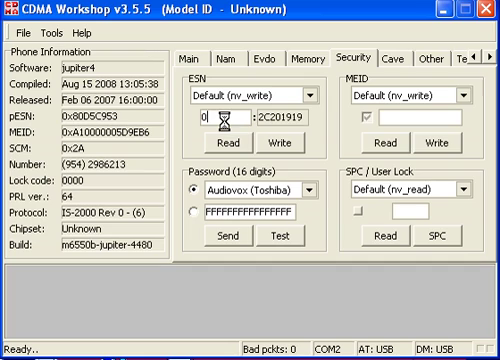